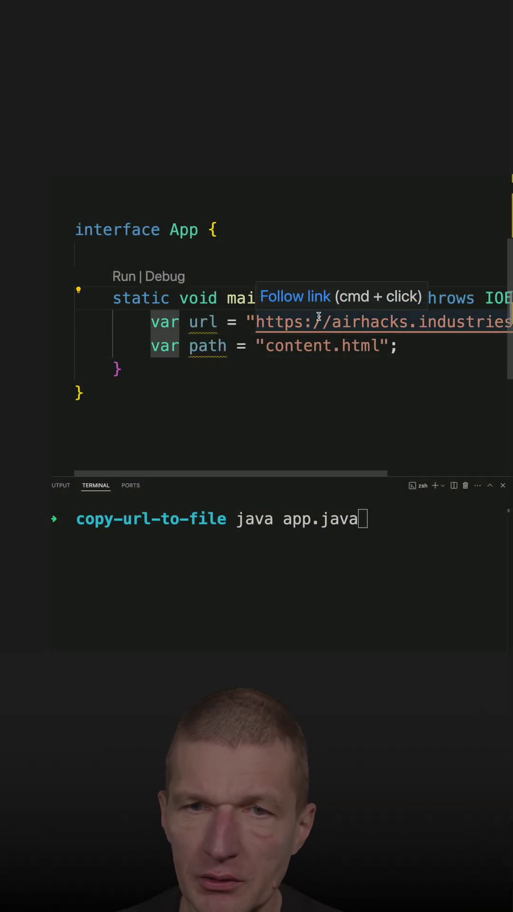
scroll(321, 345, right, 2)
scroll(319, 345, left, 2)
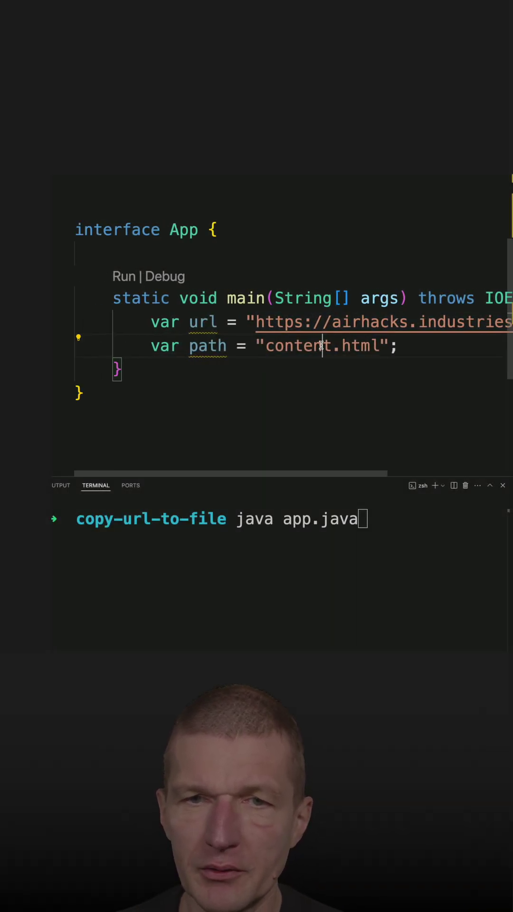
Step: Wrap the "content.html" string so path is declared as Path.of("content.html")
click(259, 383)
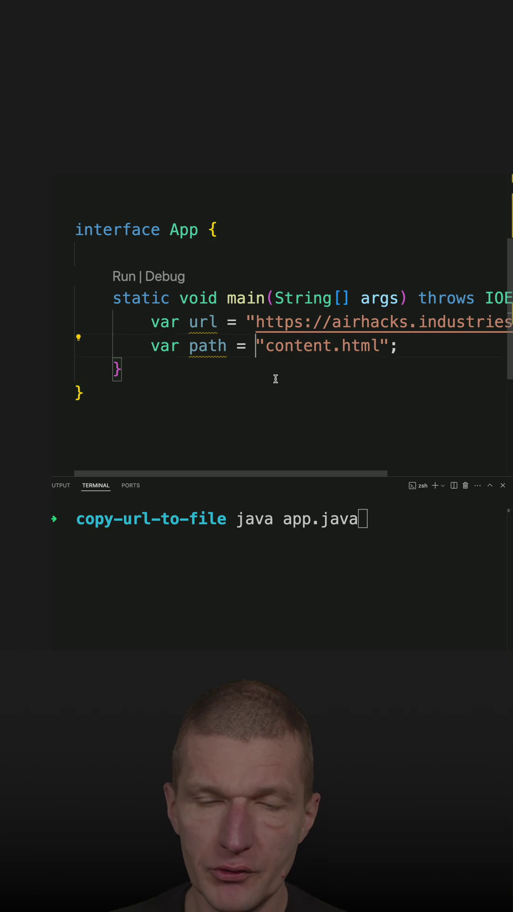
text(Path.of)
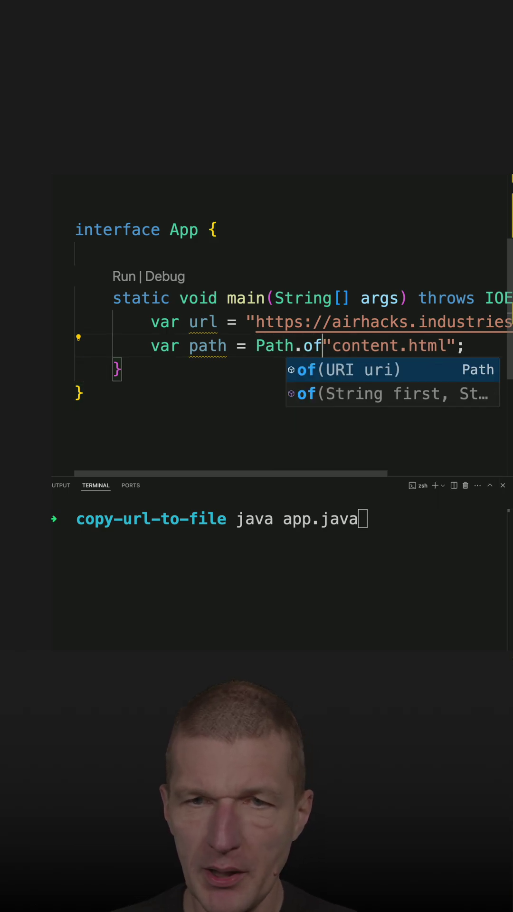
text(()
key(Escape)
key(Escape)
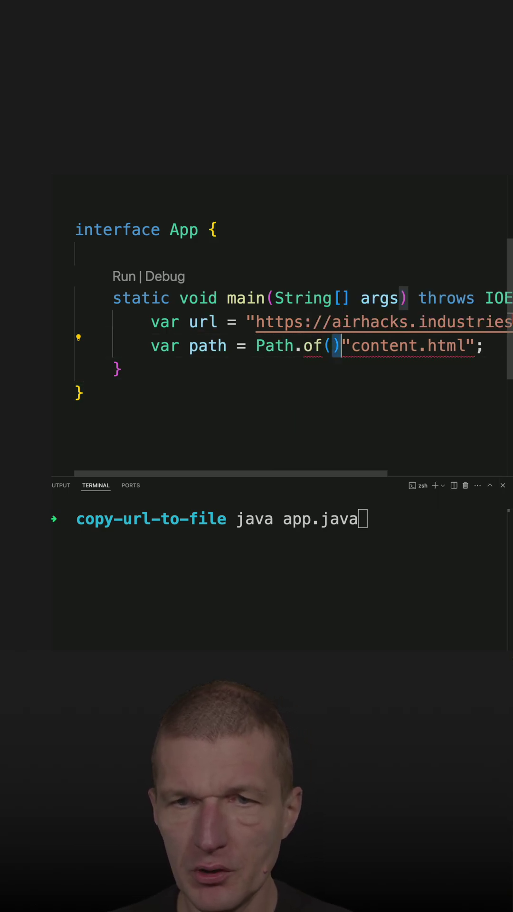
key(Delete)
key(End)
key(Left)
text())
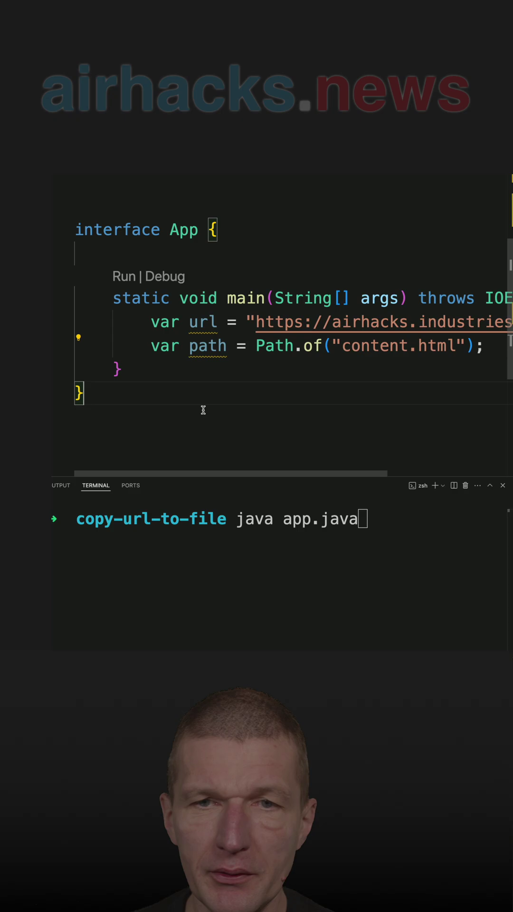
click(294, 346)
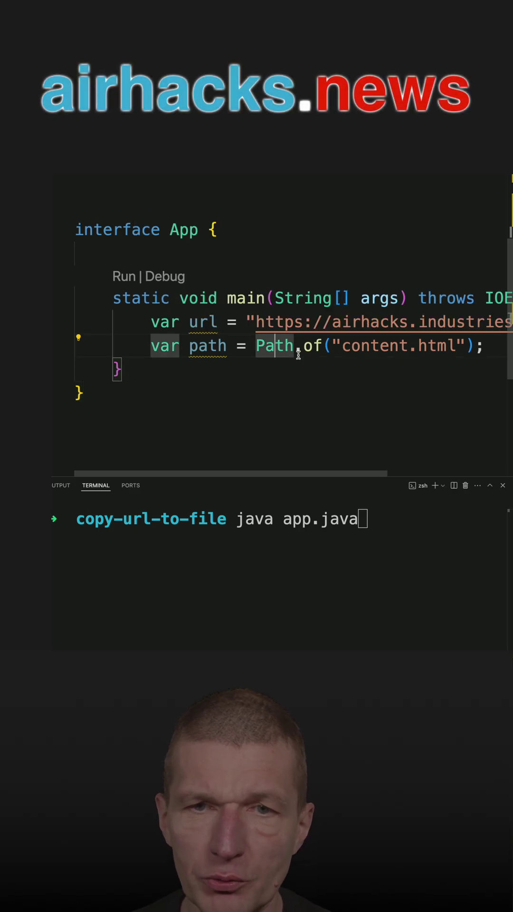
click(314, 346)
text(s)
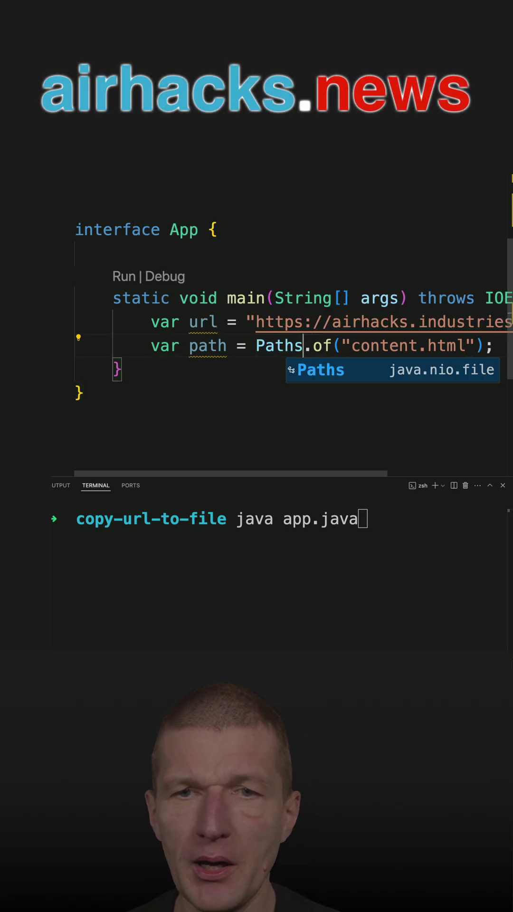
key(BackSpace)
key(Escape)
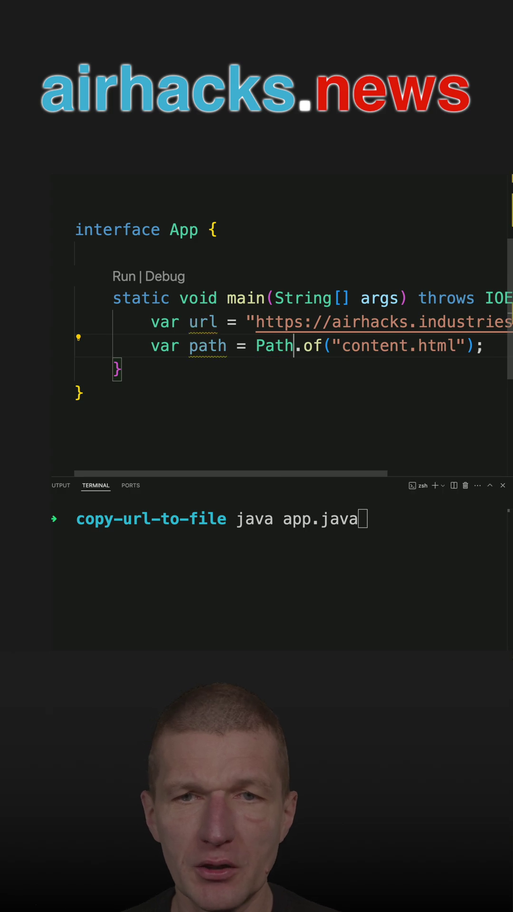
Step: Wrap the url string in new URL(...), then delete the deprecated constructor call
click(246, 323)
text(new )
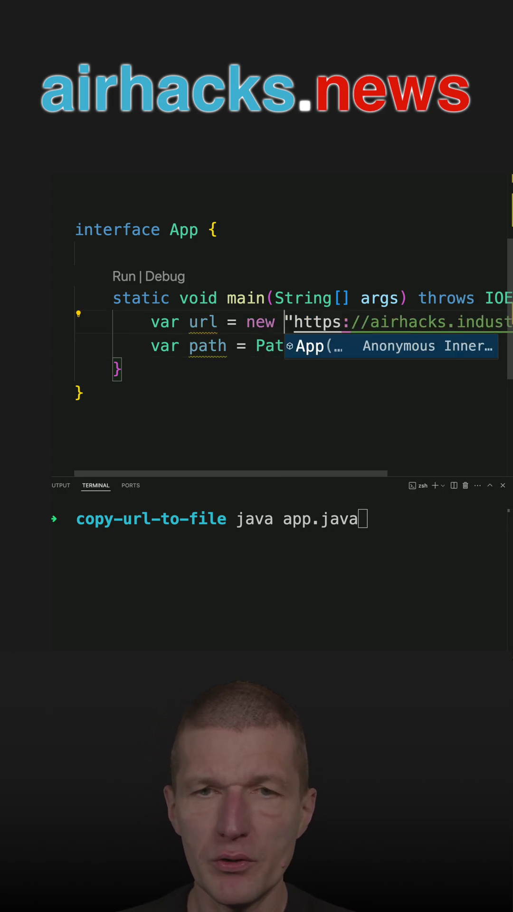
text(URL()
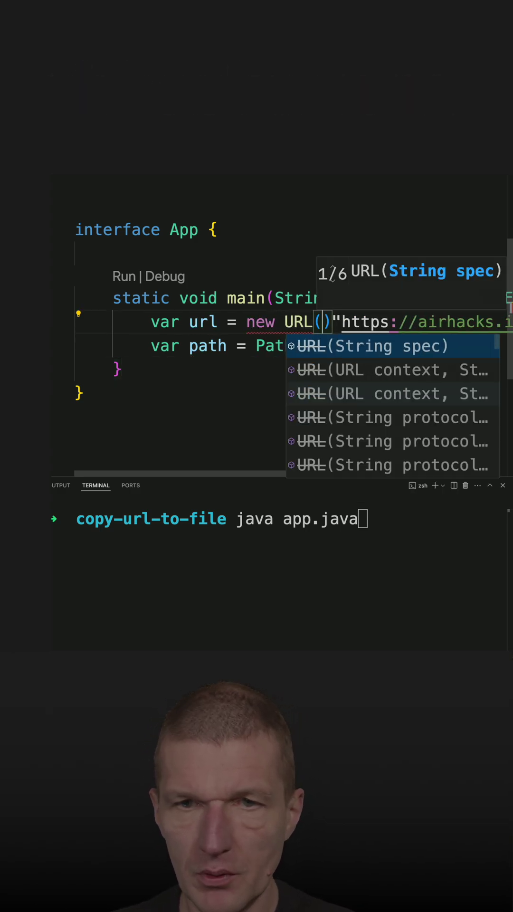
key(Escape)
key(Delete)
key(End)
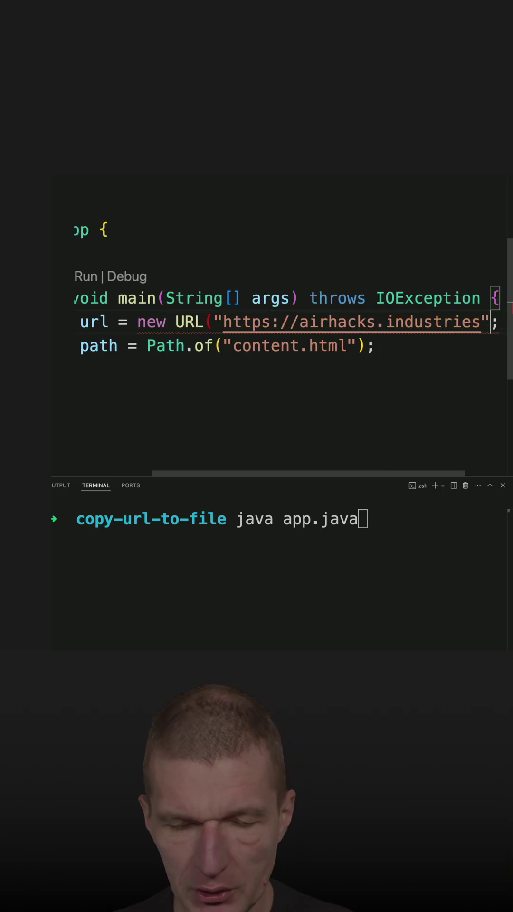
key(Left)
text())
scroll(285, 321, left, 1)
scroll(237, 322, left, 1)
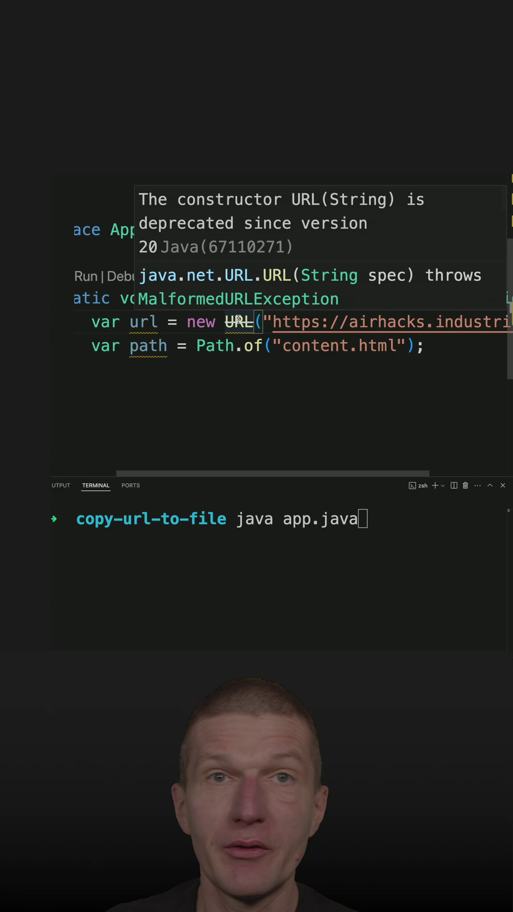
key(Home)
key(alt+BackSpace)
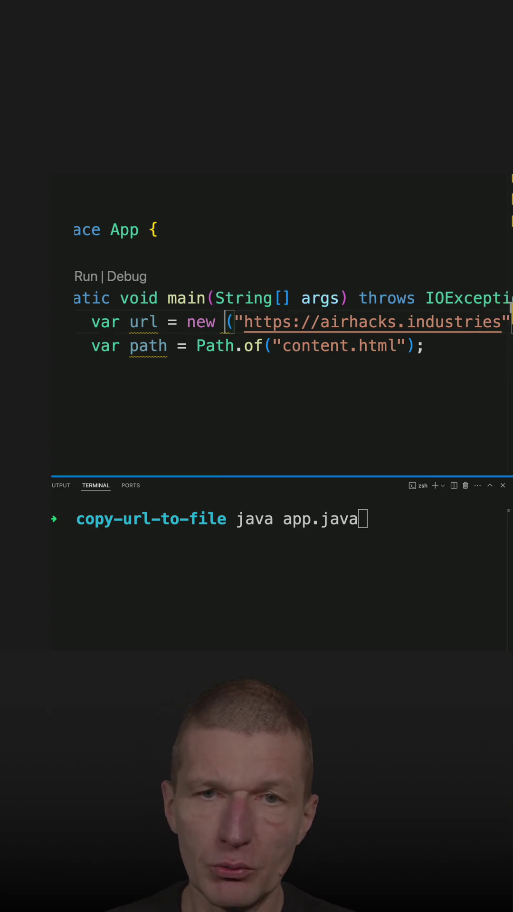
key(BackSpace)
key(alt+BackSpace)
text(URI)
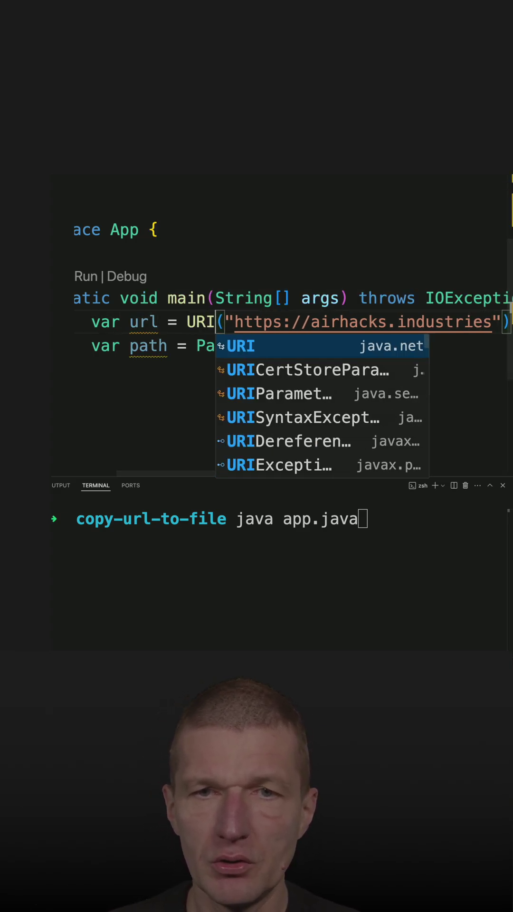
text(.cr)
key(Tab)
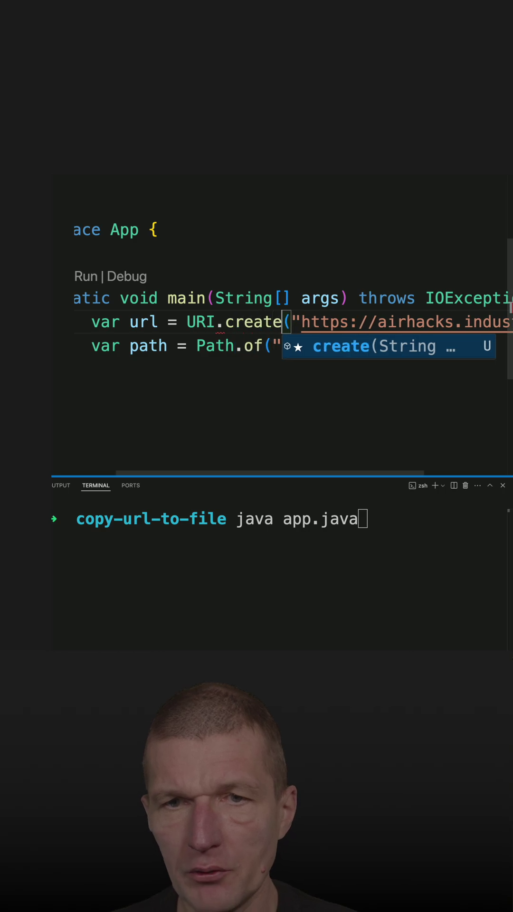
key(End)
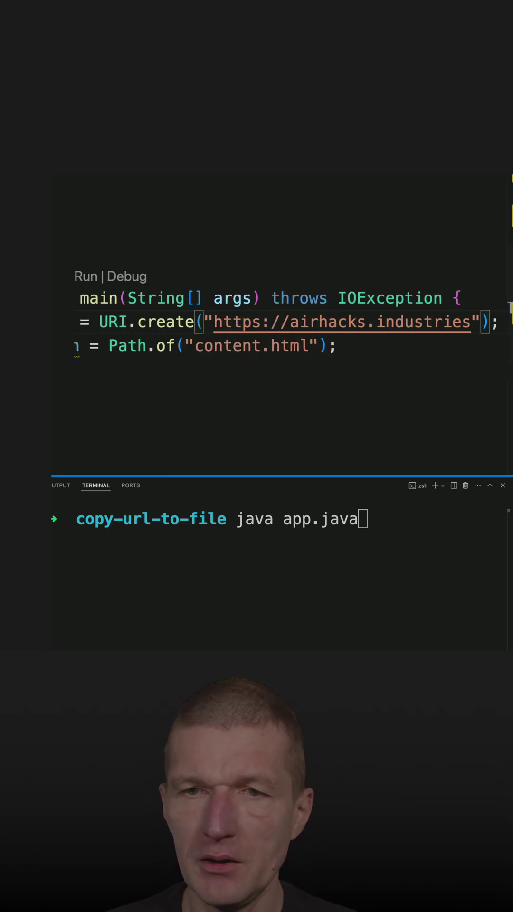
text(.to)
key(Down)
key(Down)
key(Up)
key(Return)
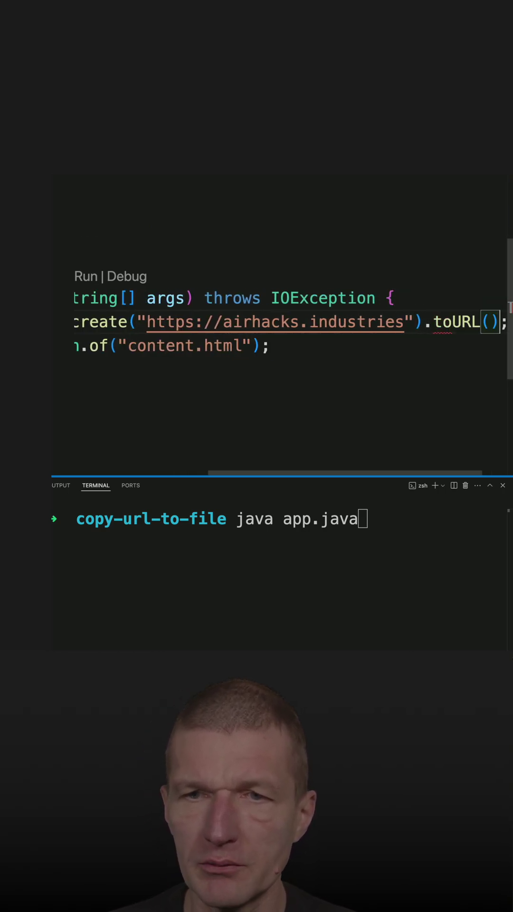
key(Return)
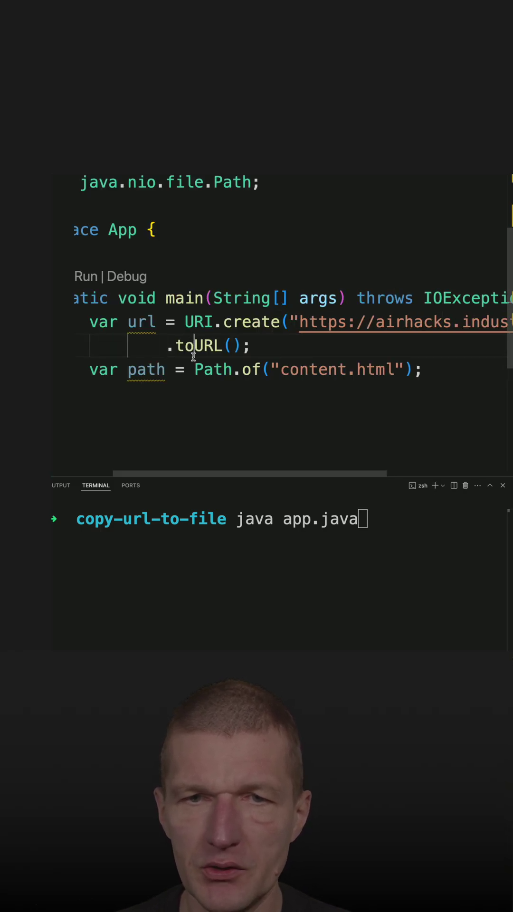
scroll(193, 370, down, 1)
click(433, 341)
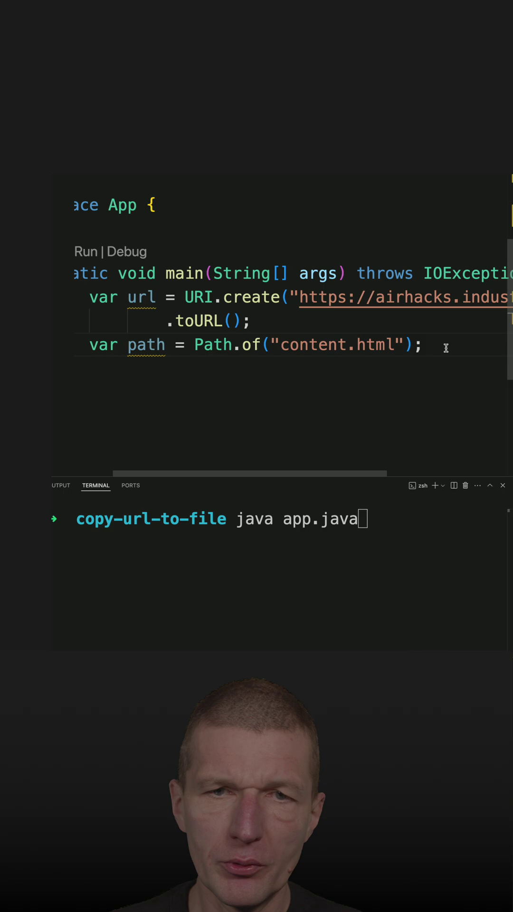
Step: Add a try-with-resources block opening url.openStream() as is
key(Return)
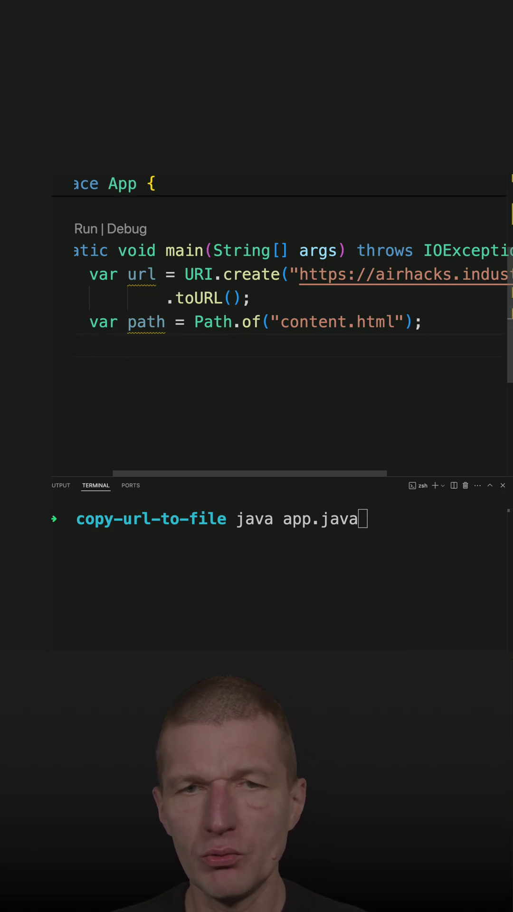
text(try()
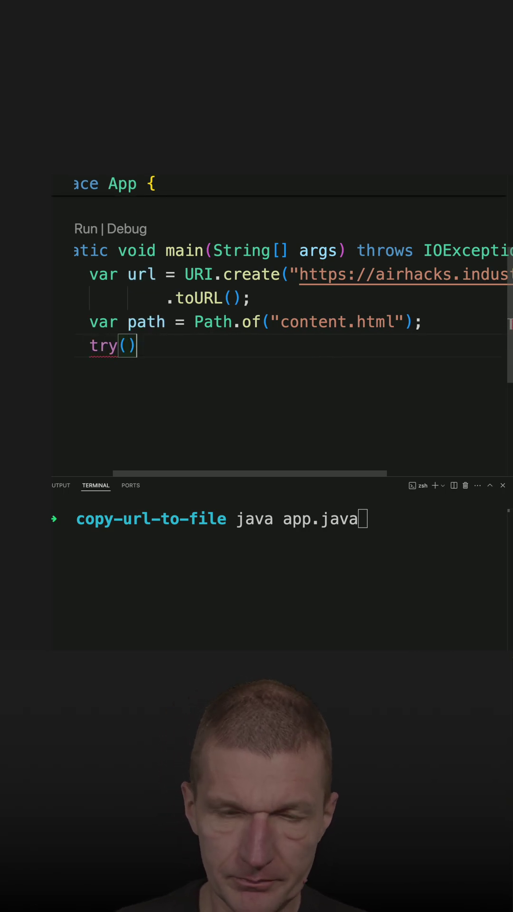
text(var i)
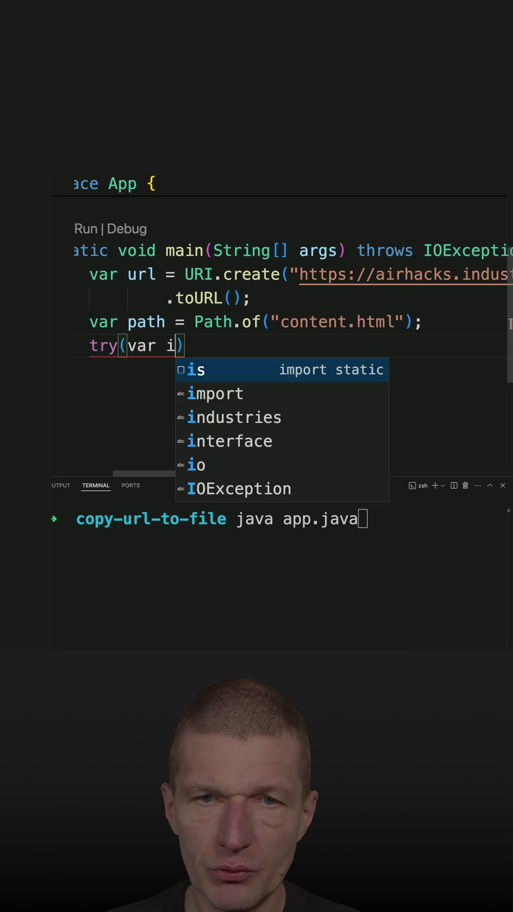
text(s = )
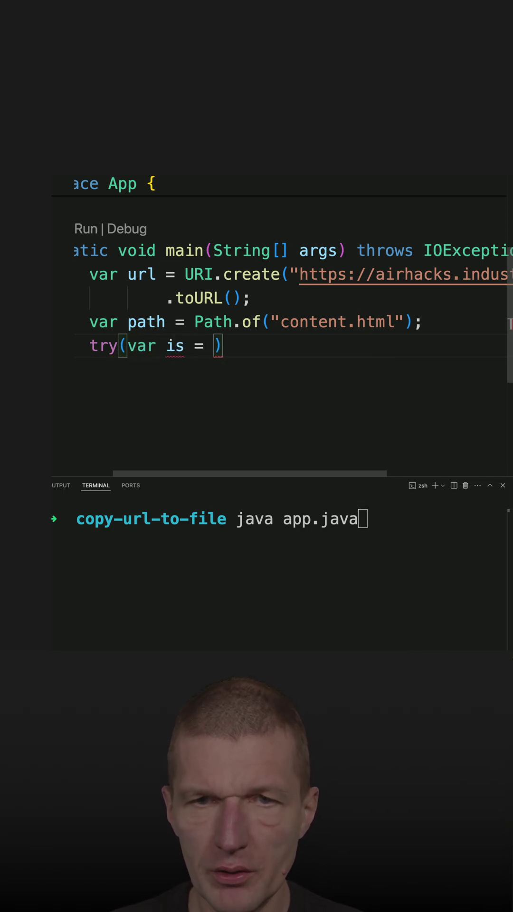
text(url.op)
key(Return)
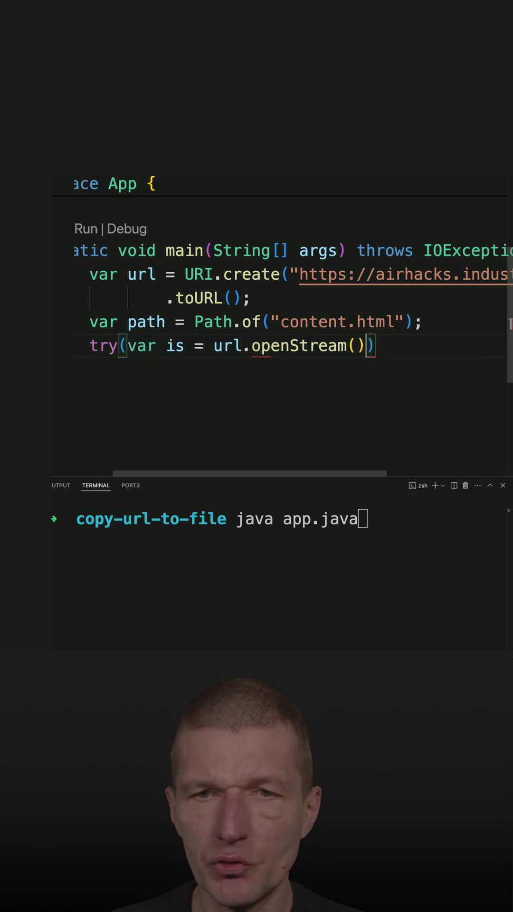
text({)
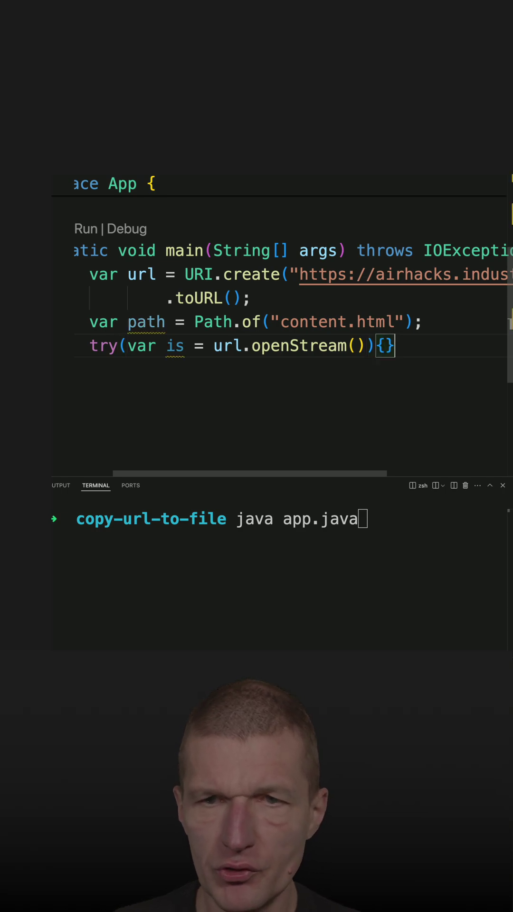
key(Return)
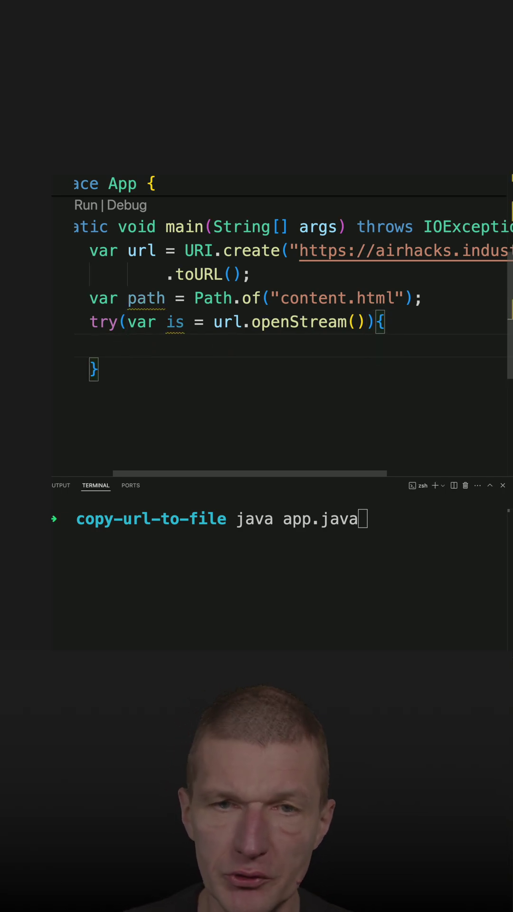
text(File)
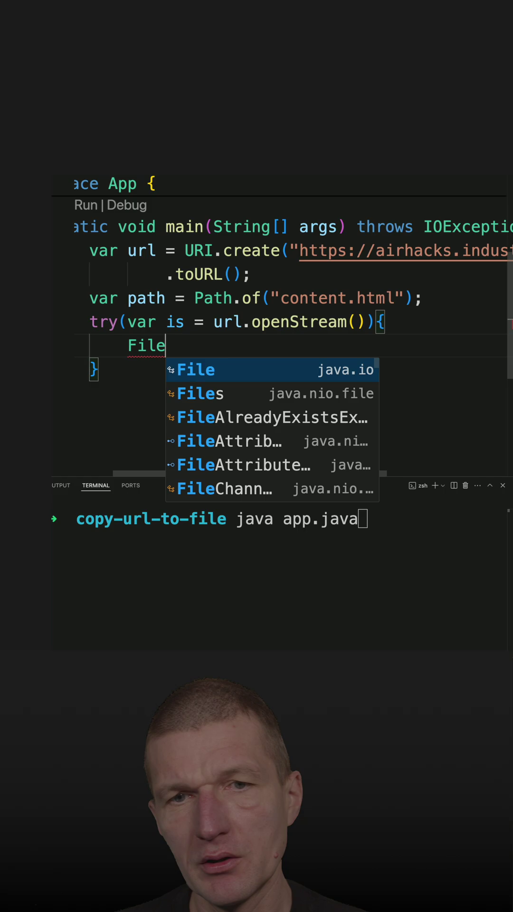
text(.)
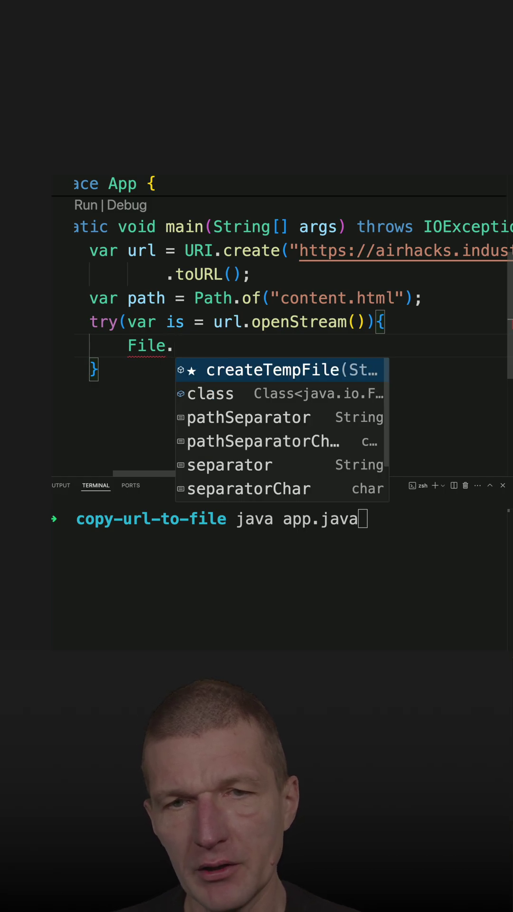
text(copy)
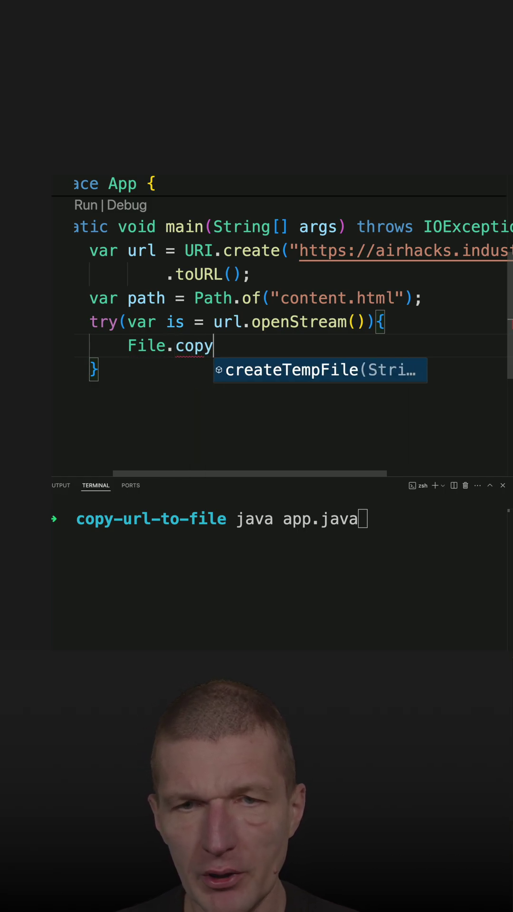
Step: Inside the try block, call Files.copy(is, path) to save the stream
key(Left)
key(Left)
key(Left)
key(Left)
text(s)
key(End)
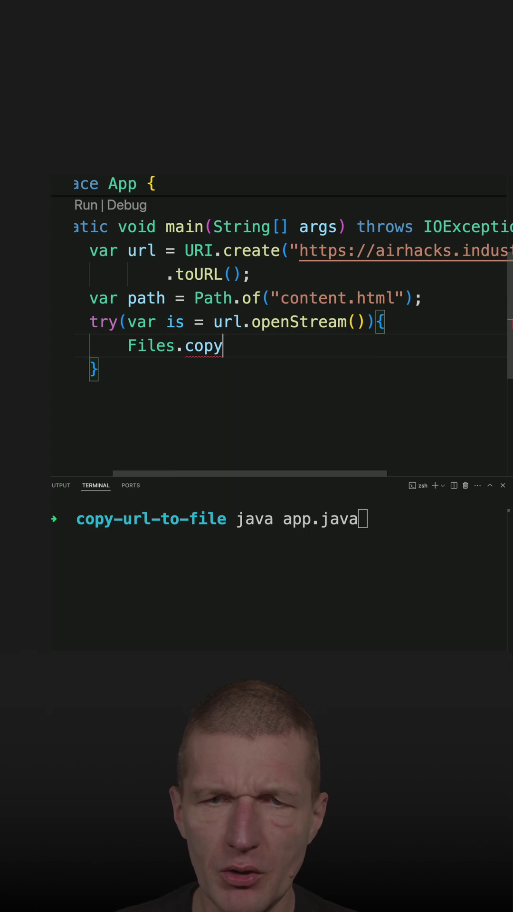
text(())
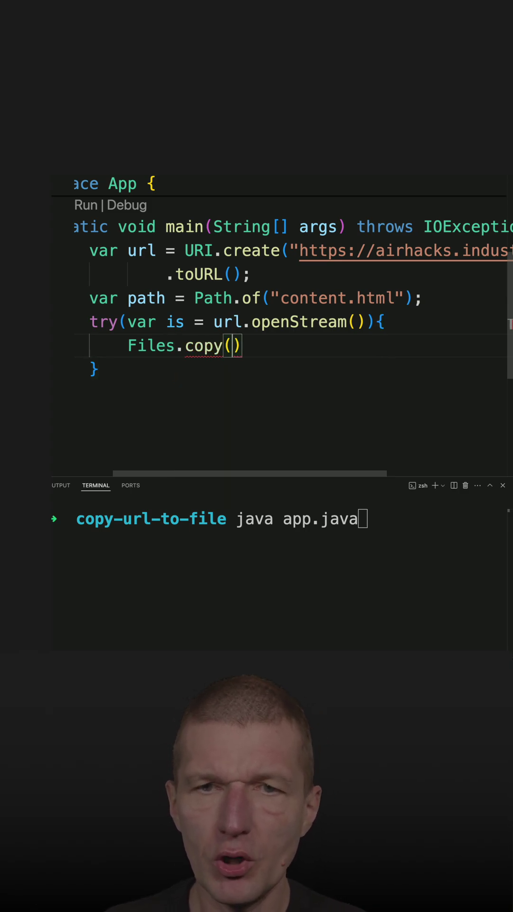
text(is,)
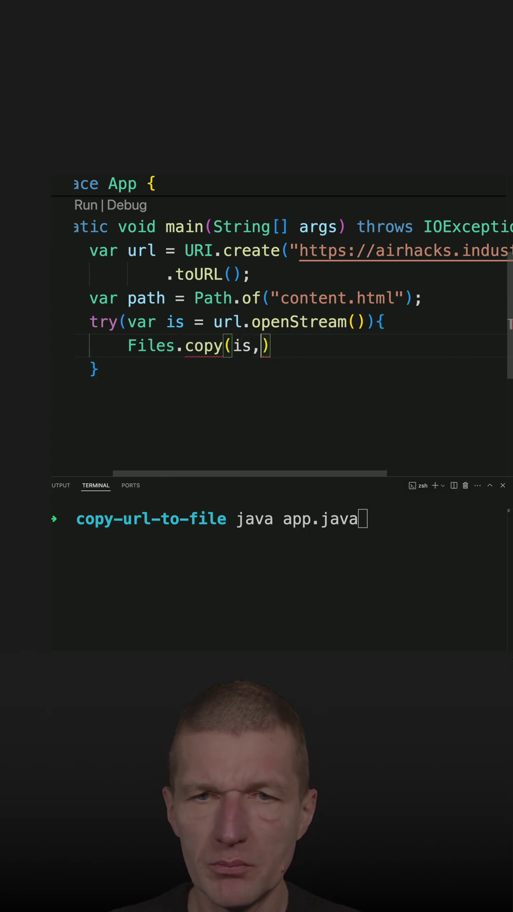
text(path)
key(Escape)
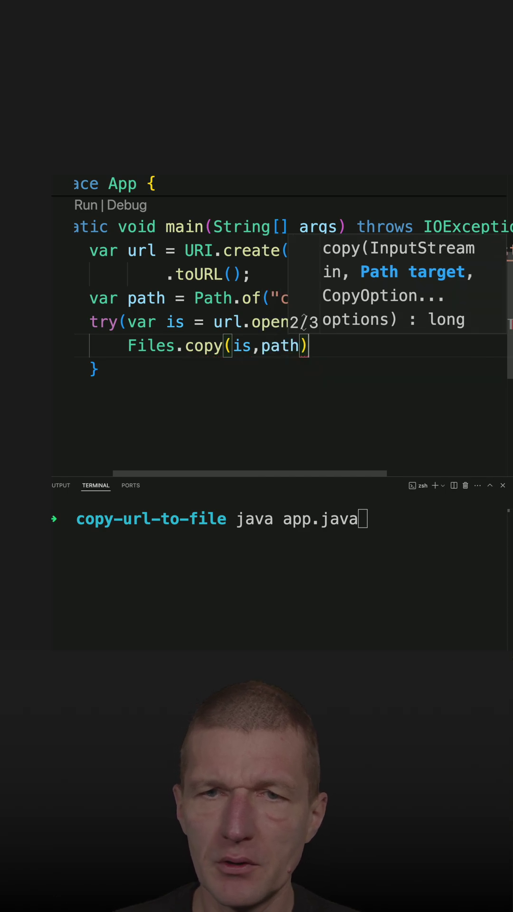
key(Escape)
text(;)
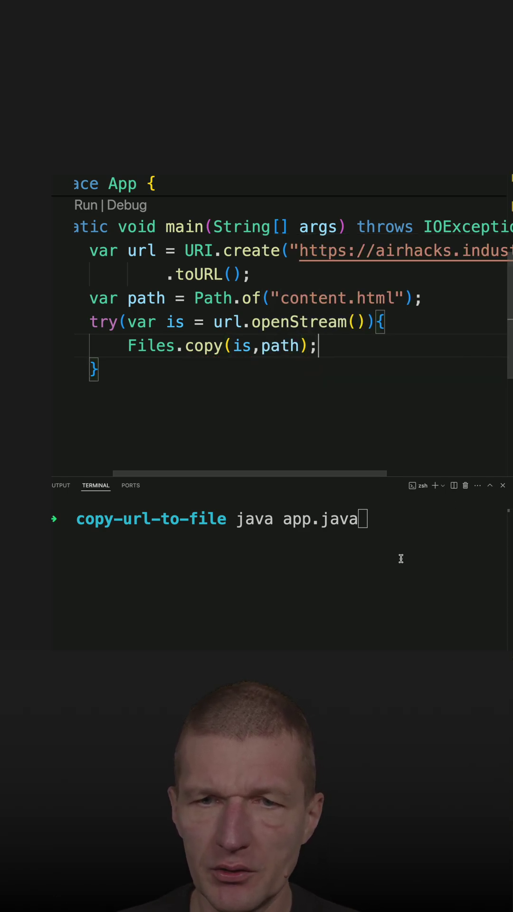
Step: In the terminal, run ls, rm content.html, ls, java app.java, then cat content.html
click(401, 559)
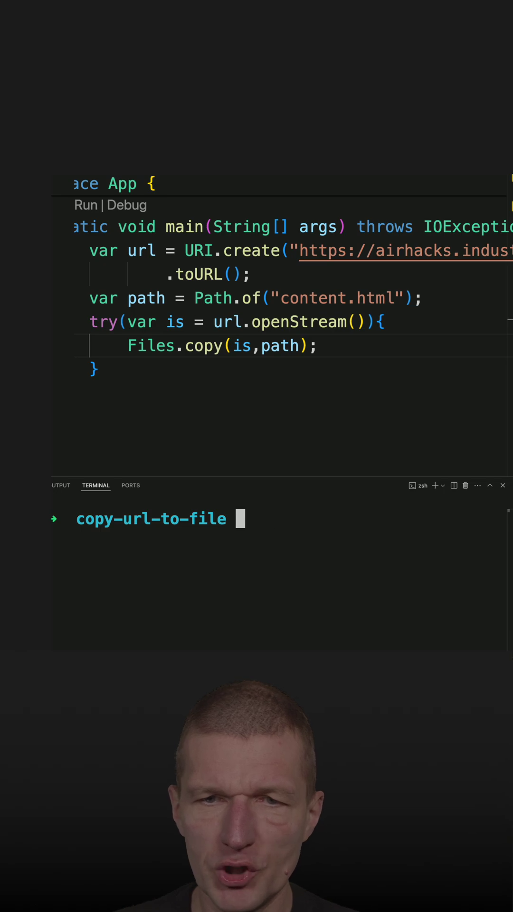
text(ls)
key(Return)
text(rm content.html)
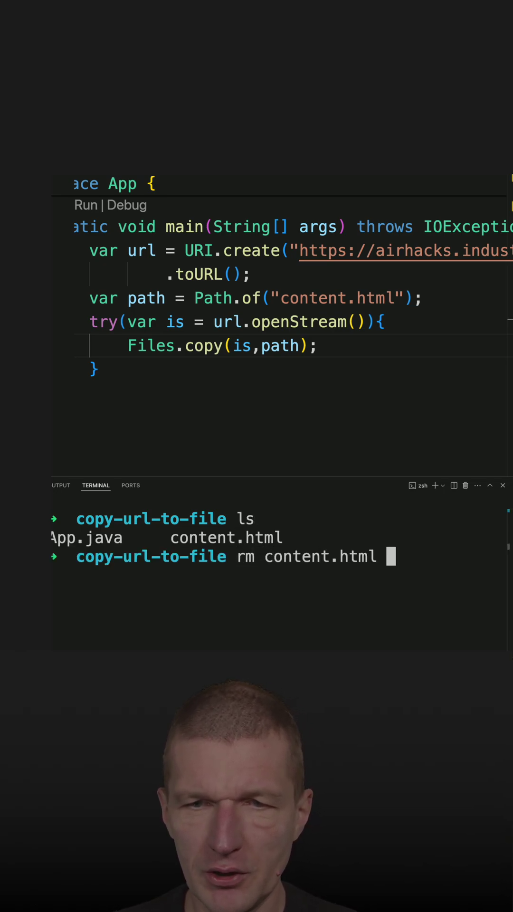
key(Return)
text(ls)
key(Return)
text(cat content.html)
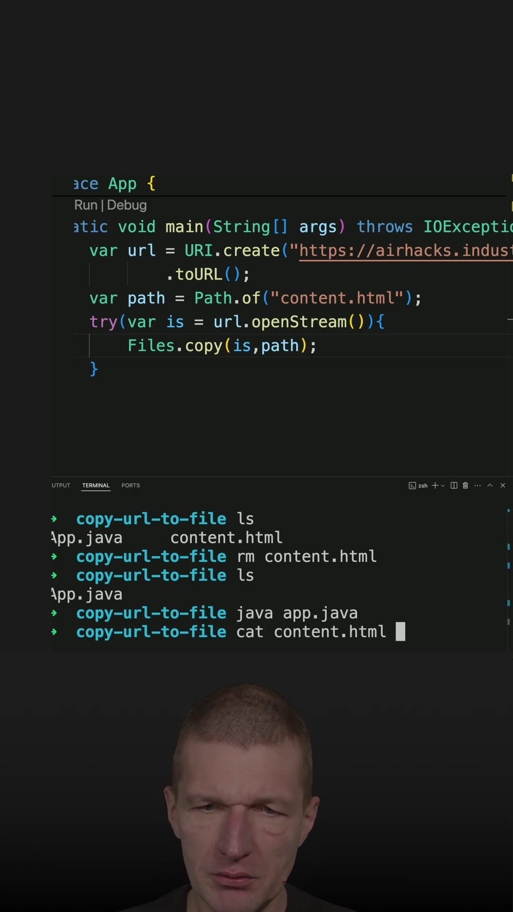
key(Return)
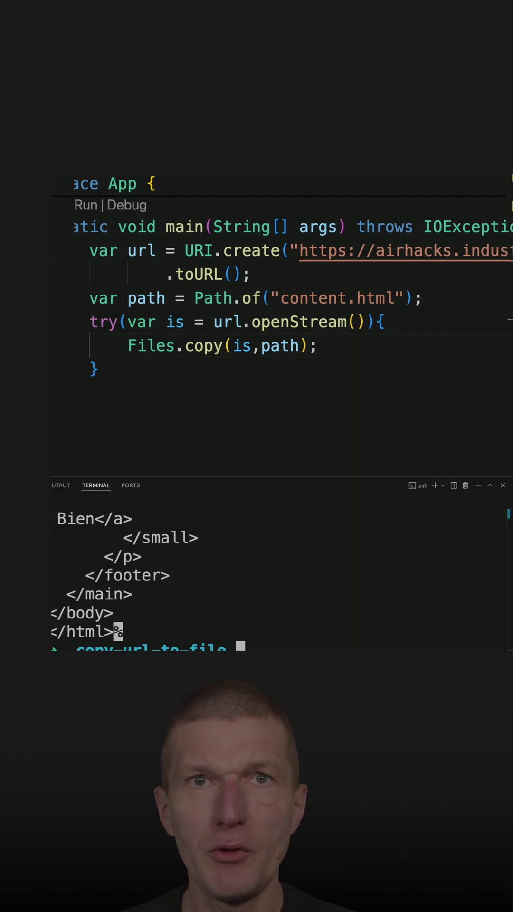